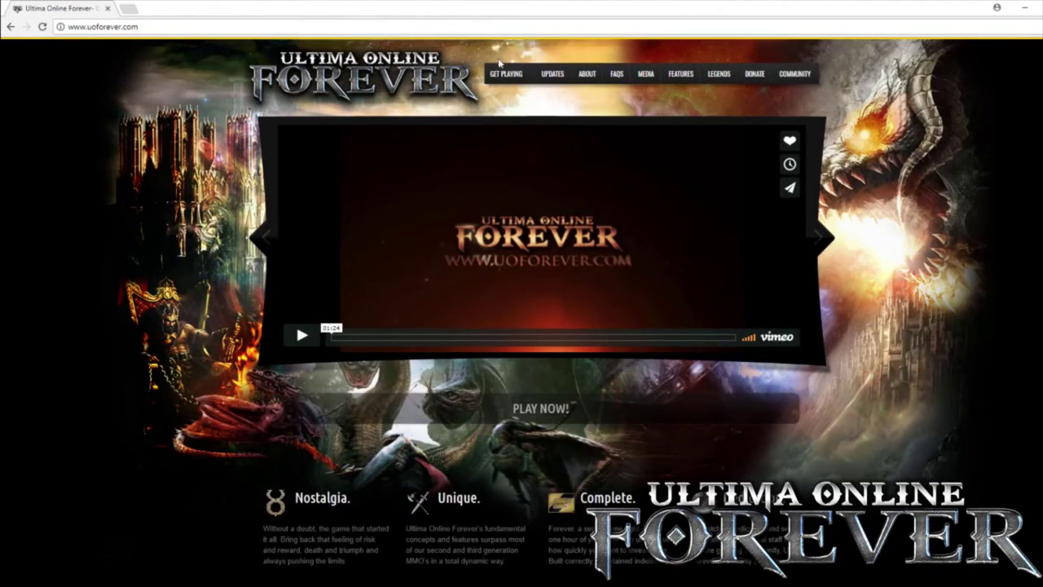
Step: Open the Terms of Use rules page from the GET PLAYING menu
mouse_move(506, 77)
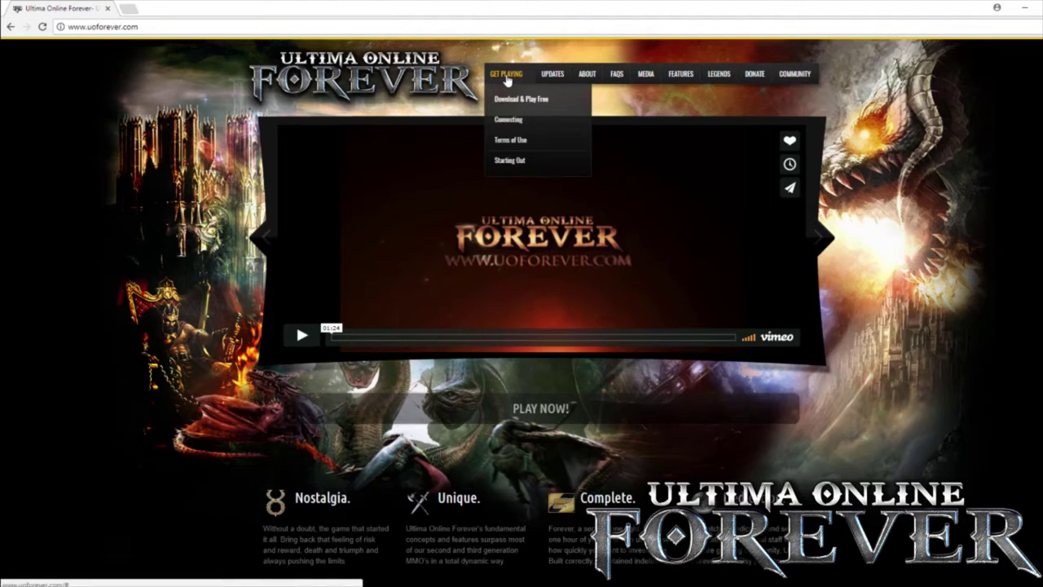
left_click(513, 139)
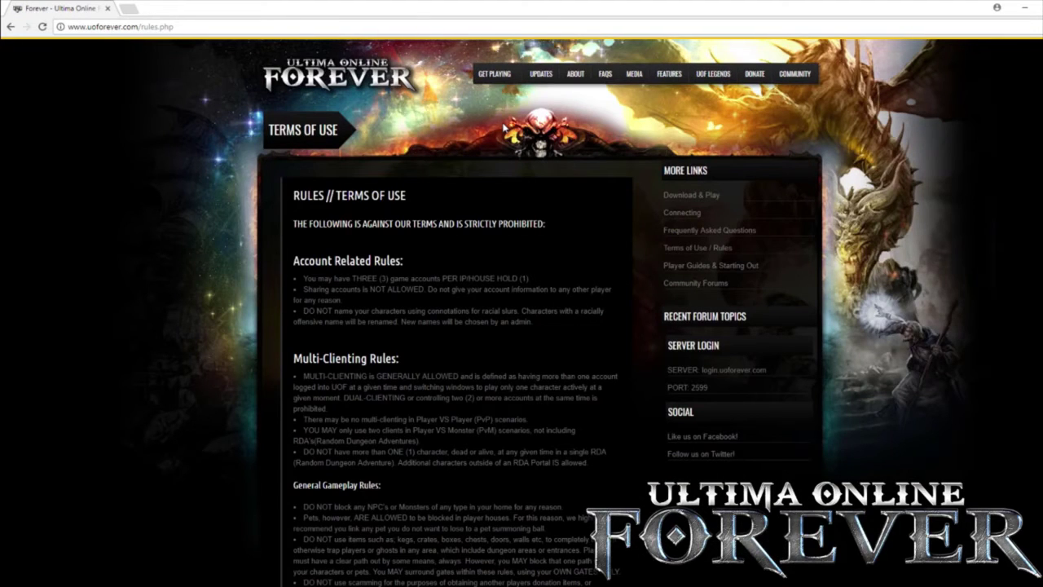
Step: Read the rules down to the footer, then go to the DOWNLOAD AND PLAY page
scroll(521, 309, "down", 5)
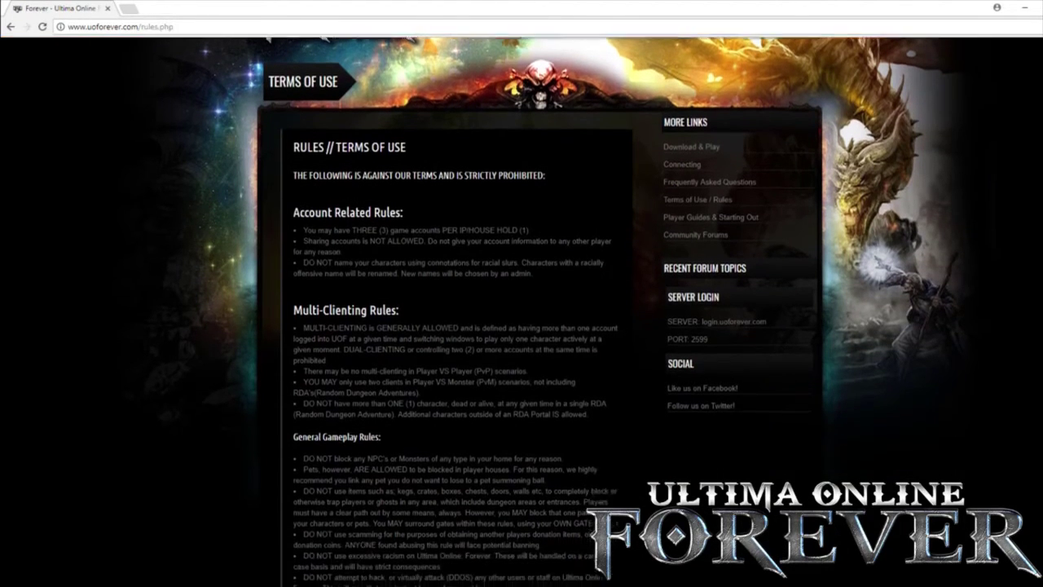
scroll(456, 309, "down", 5)
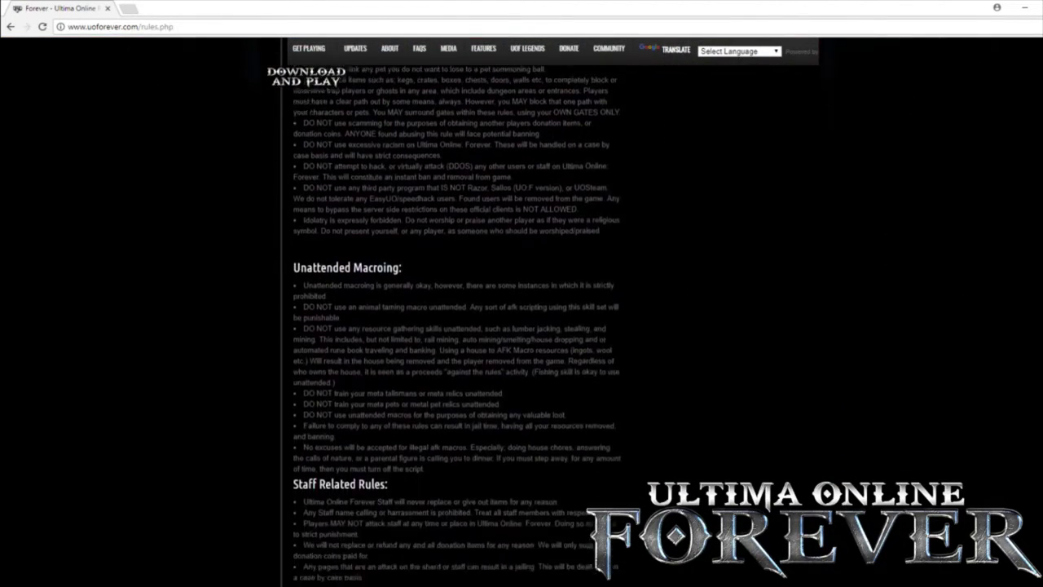
scroll(456, 326, "down", 5)
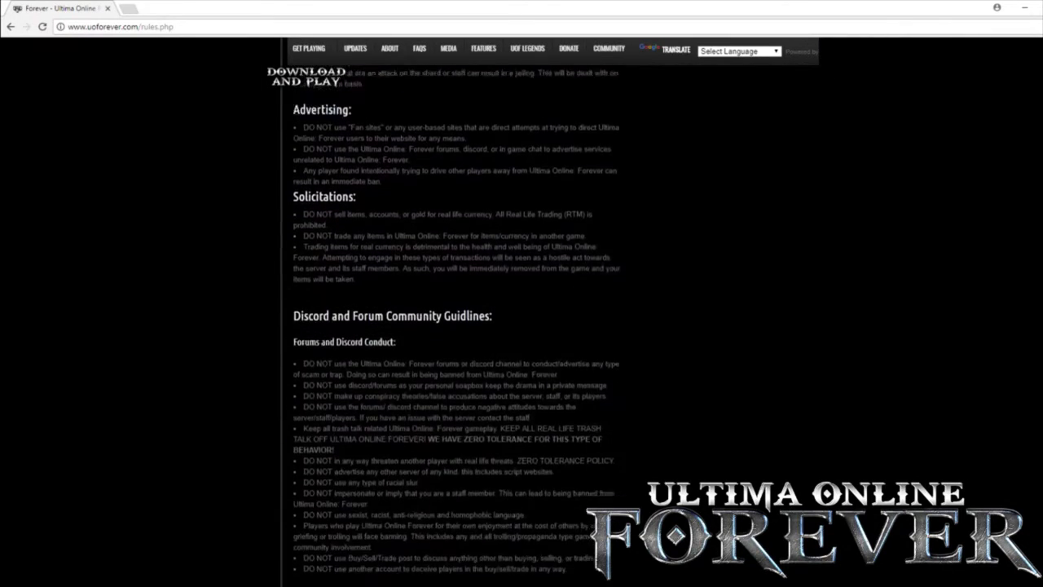
scroll(456, 325, "down", 6)
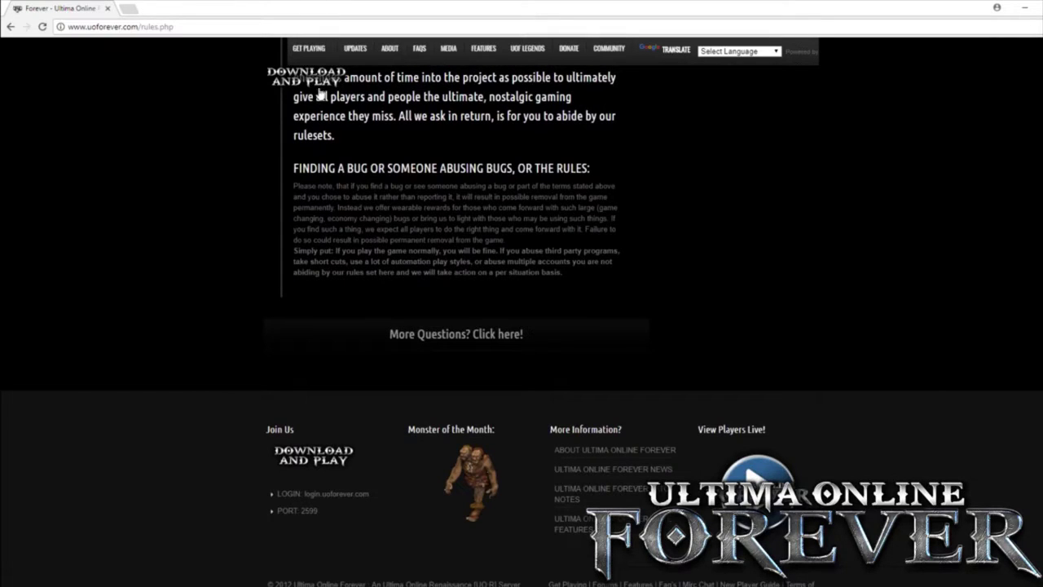
left_click(296, 79)
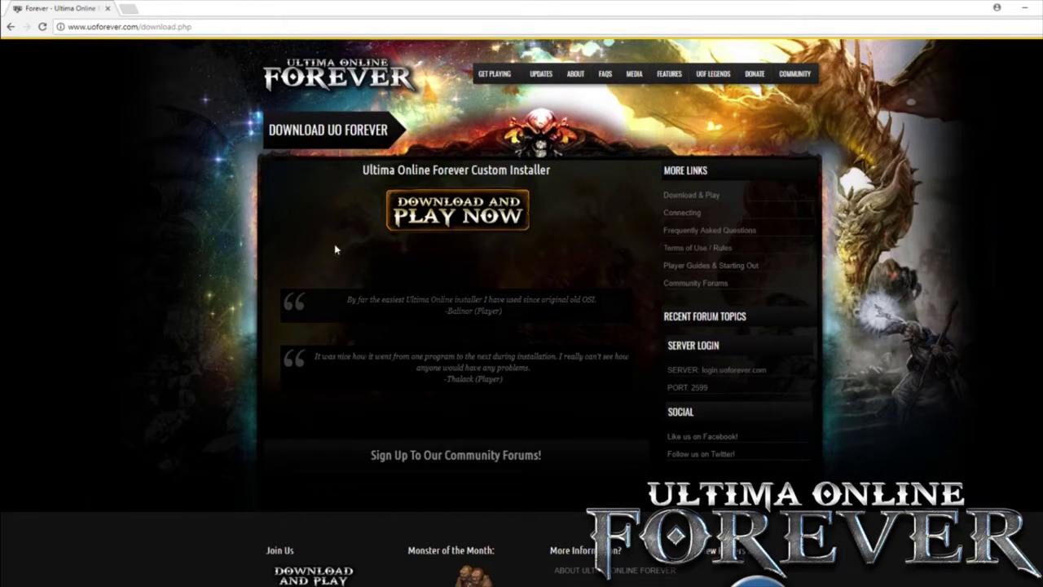
Step: Download the full client installer Launcher-update.exe and run it
left_click(493, 222)
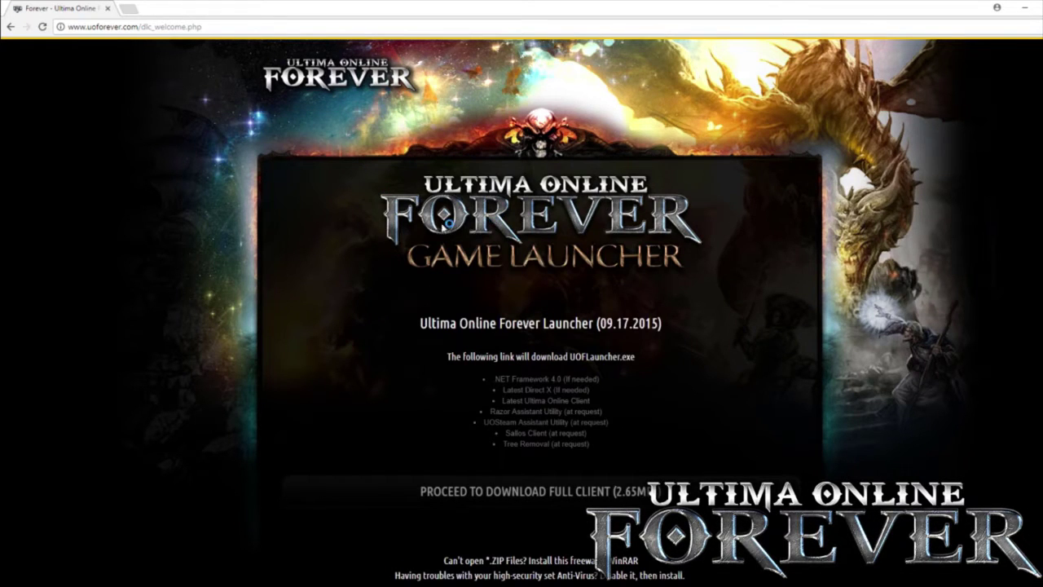
scroll(417, 240, "down", 3)
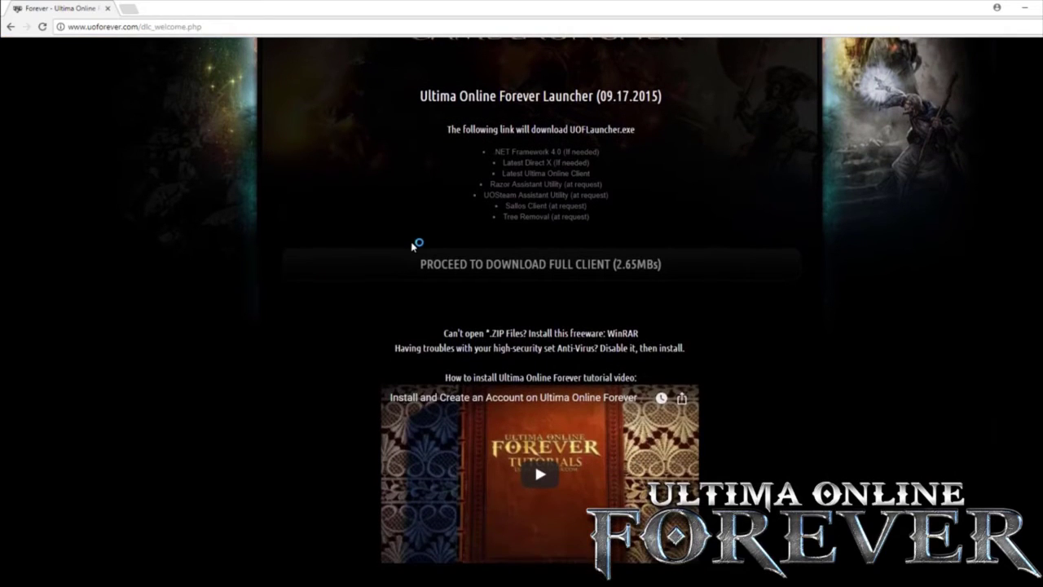
left_click(422, 269)
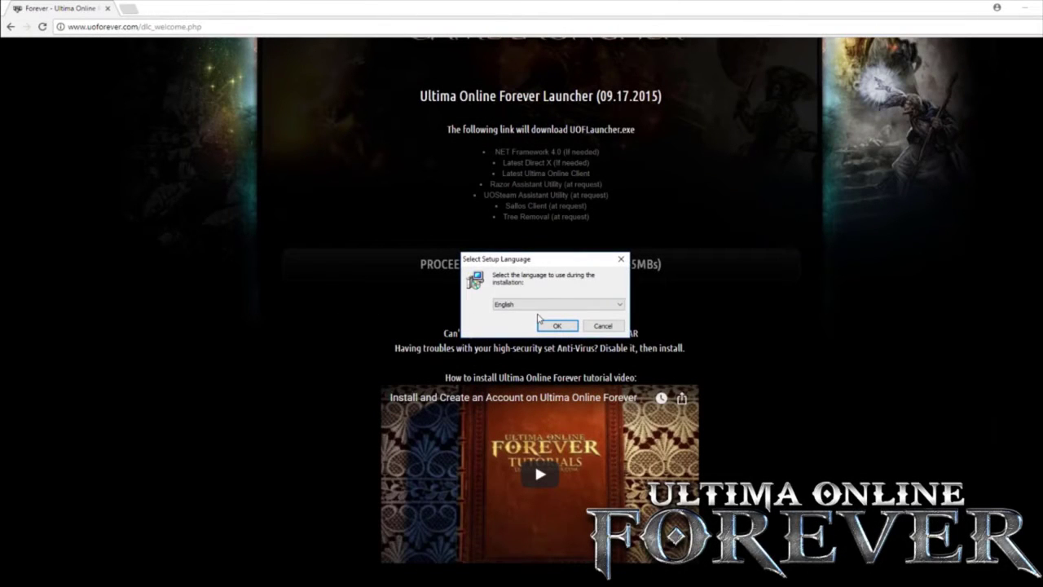
Step: Keep English as the setup language and advance past the wizard's welcome page
left_click(507, 319)
left_click(544, 326)
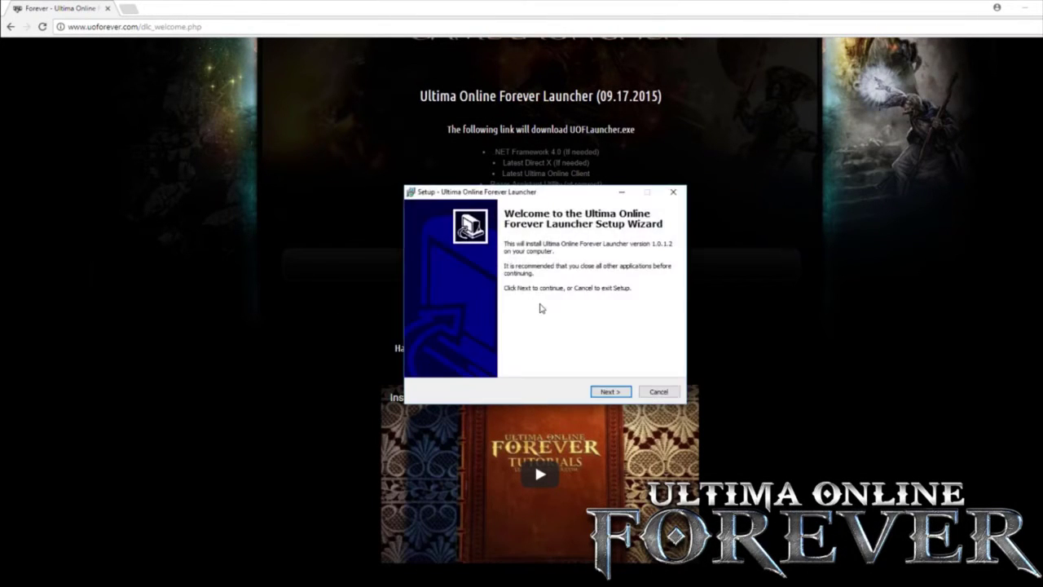
left_click(609, 392)
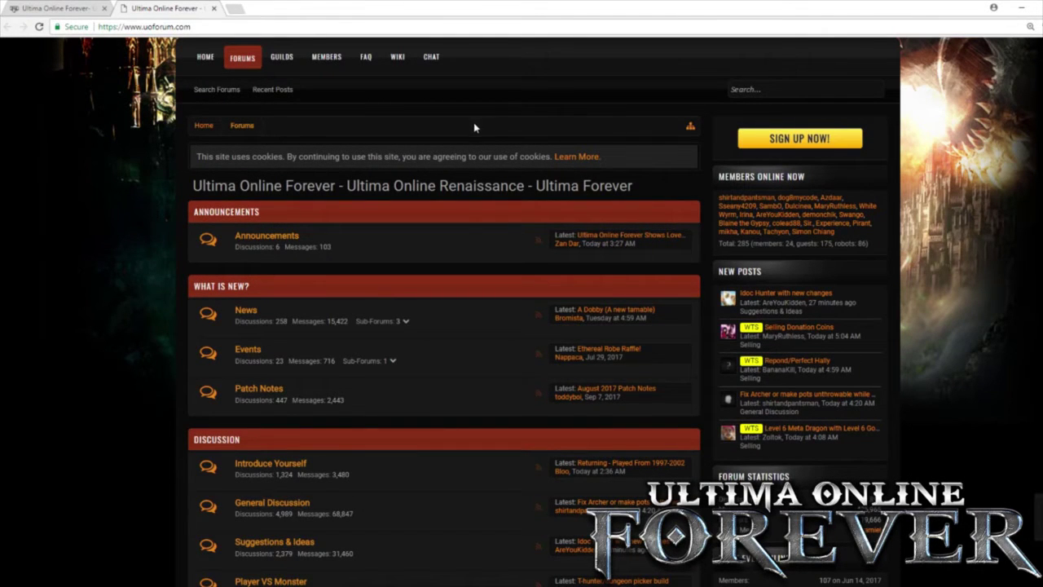
Step: Open the UO Forever Wiki and scroll its Main Page down to the footer
left_click(399, 62)
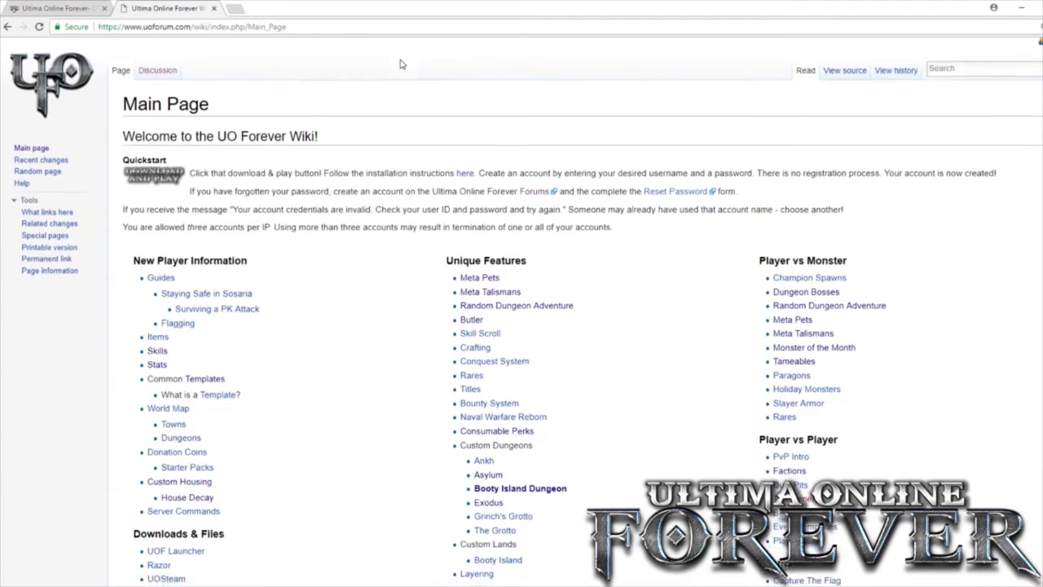
scroll(400, 64, "down", 2)
scroll(400, 64, "down", 1)
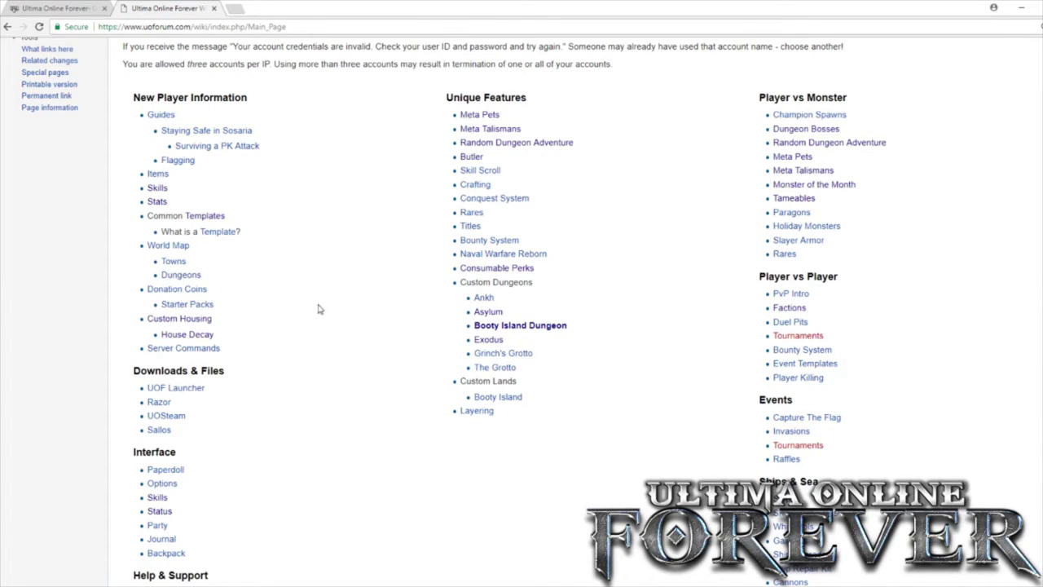
scroll(452, 394, "down", 2)
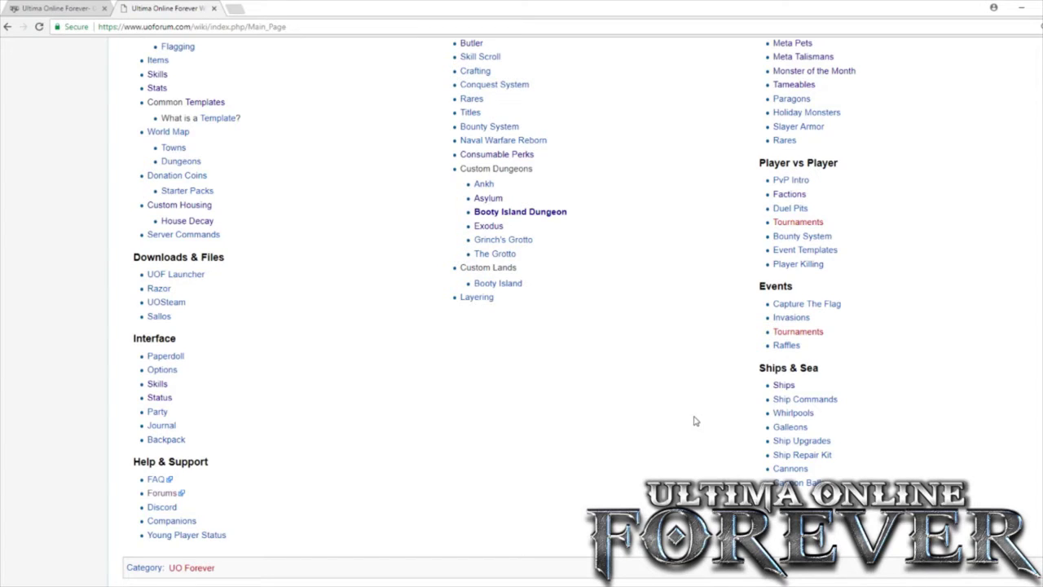
scroll(694, 420, "down", 2)
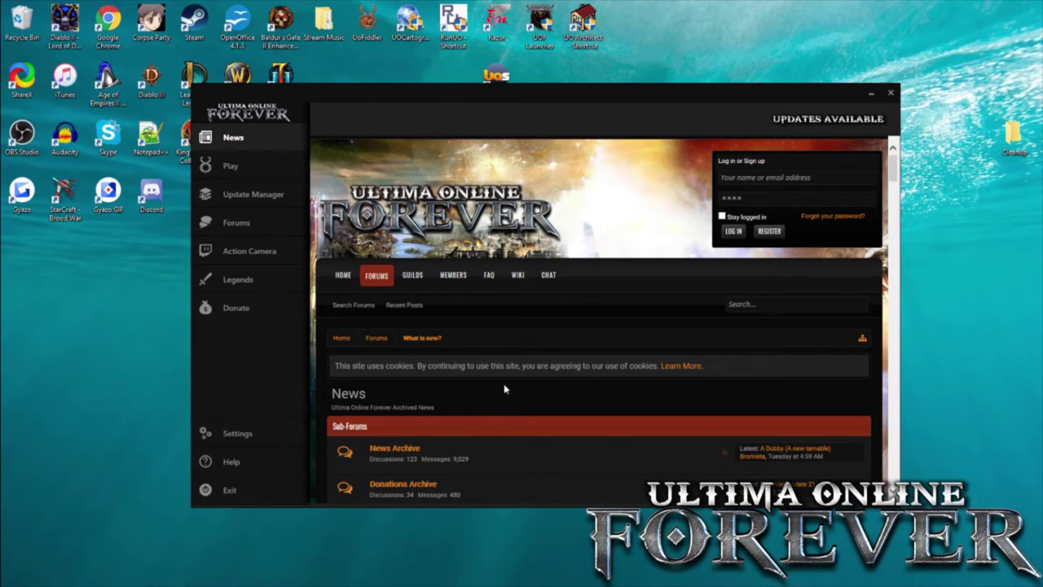
Step: Review the three outdated files in Update Manager, then hit Play to bring up Razor
left_click(227, 199)
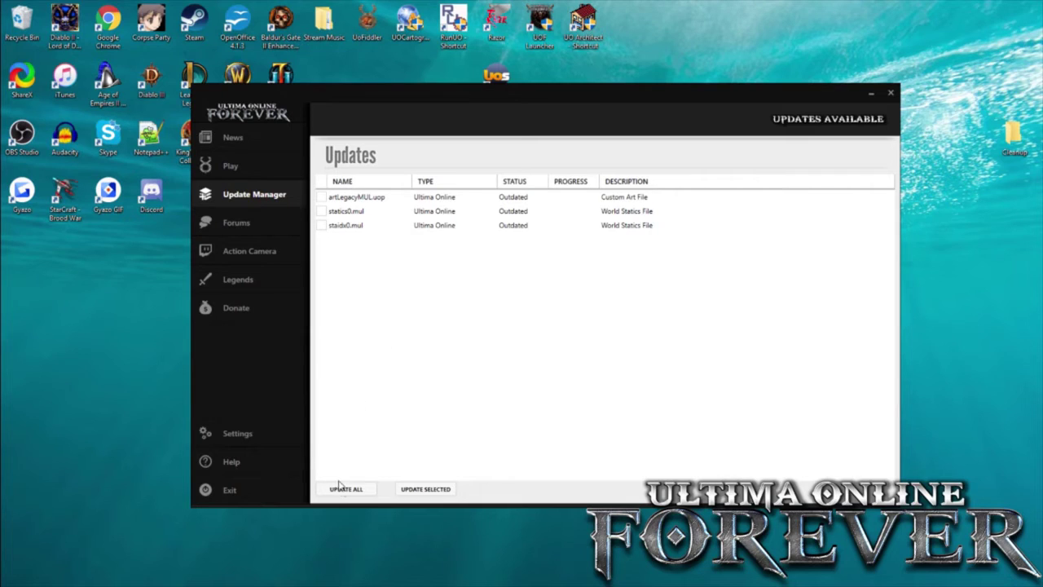
left_click(230, 165)
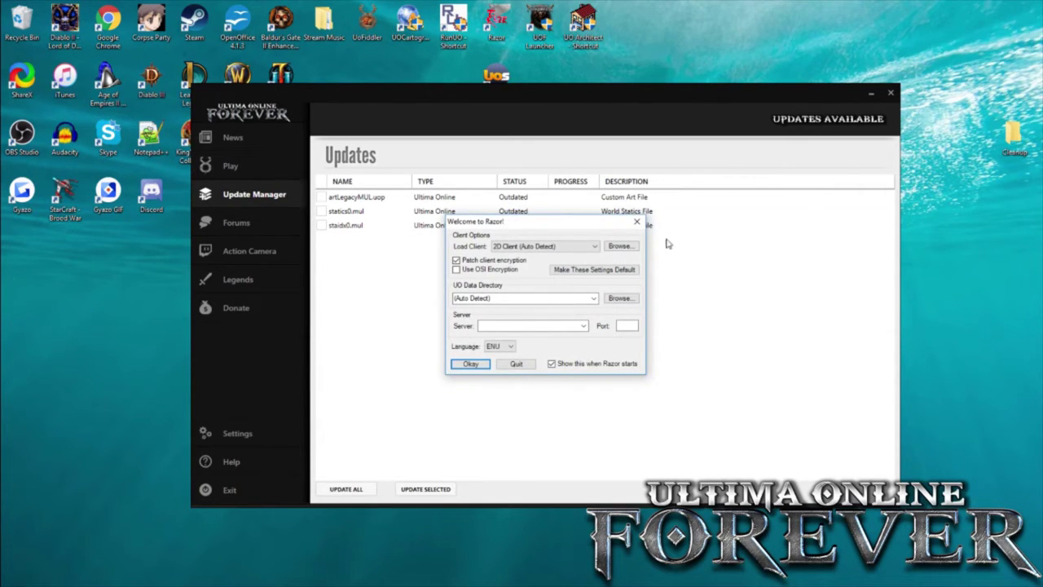
Step: Set Razor to server login.uoforever.com, port 2599, data folder C:\RunUO, and confirm
left_click(637, 221)
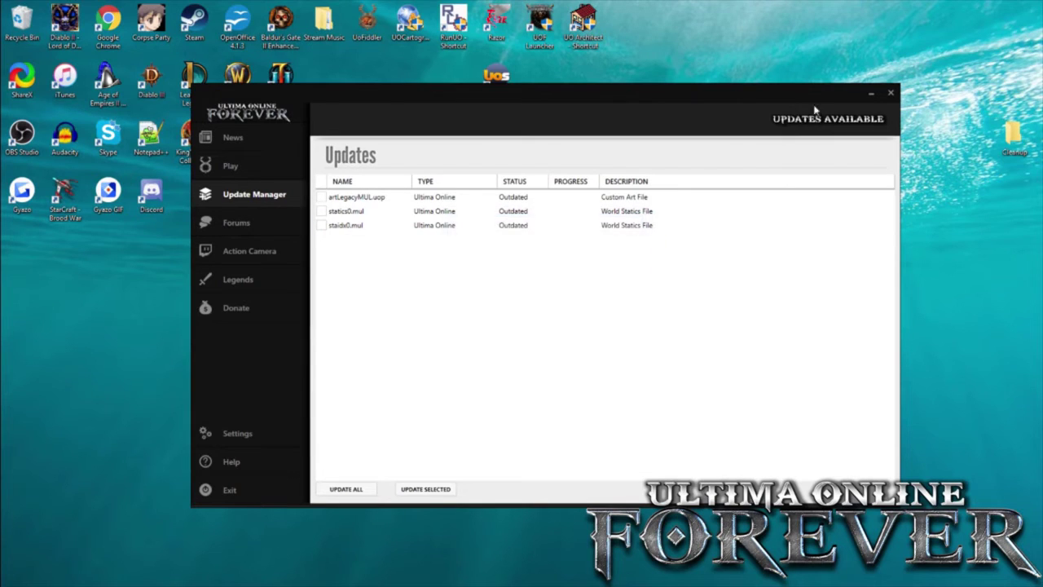
left_click(869, 95)
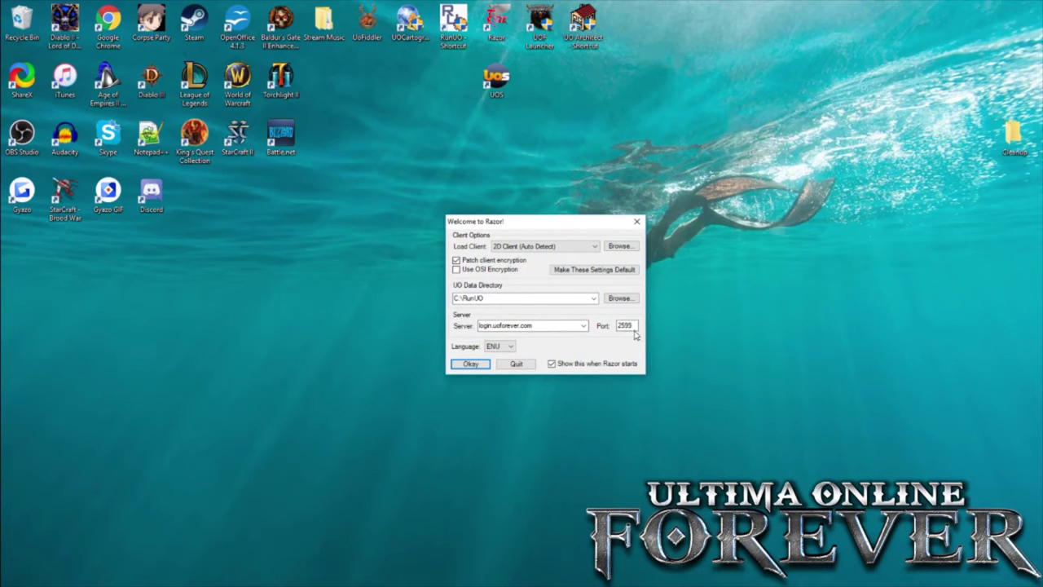
left_click(468, 364)
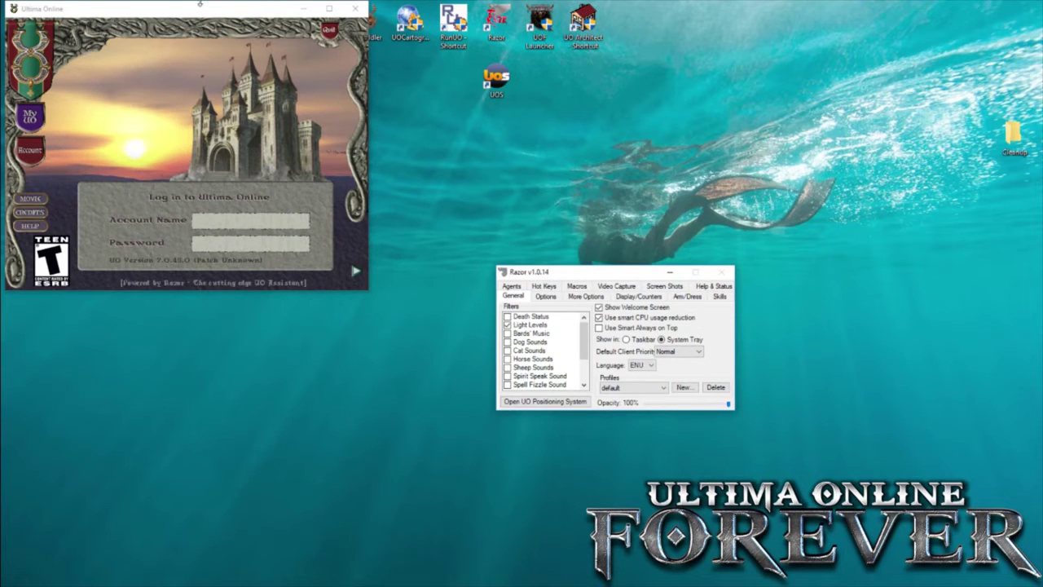
Step: Drag the Ultima Online login window to the centre of the screen
mouse_move(202, 7)
left_mouse_down()
mouse_move(338, 67)
mouse_move(483, 110)
left_mouse_up()
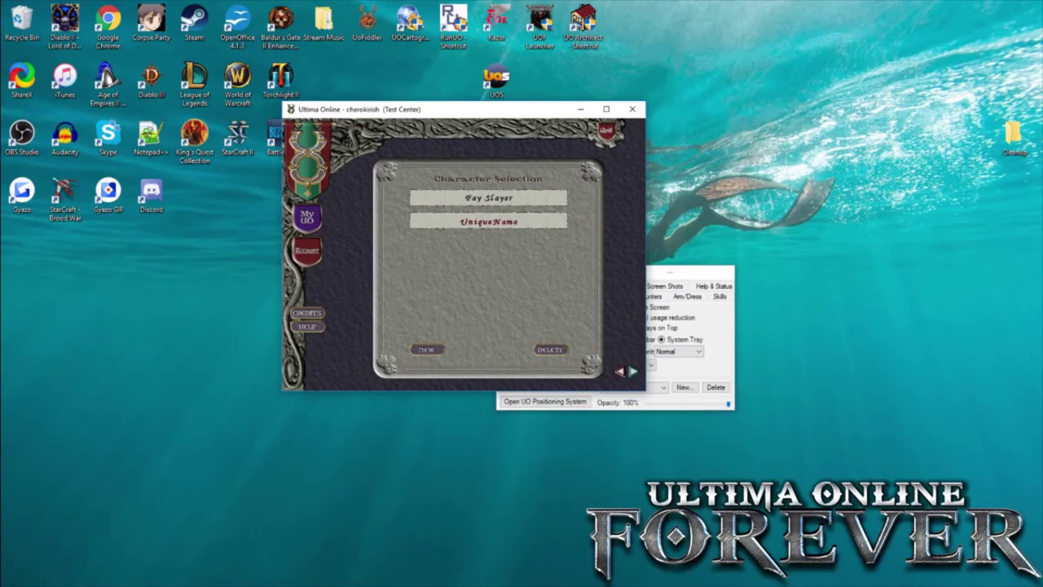
Step: Create a new character, settle on male after previewing female, and continue to trades
left_click(426, 350)
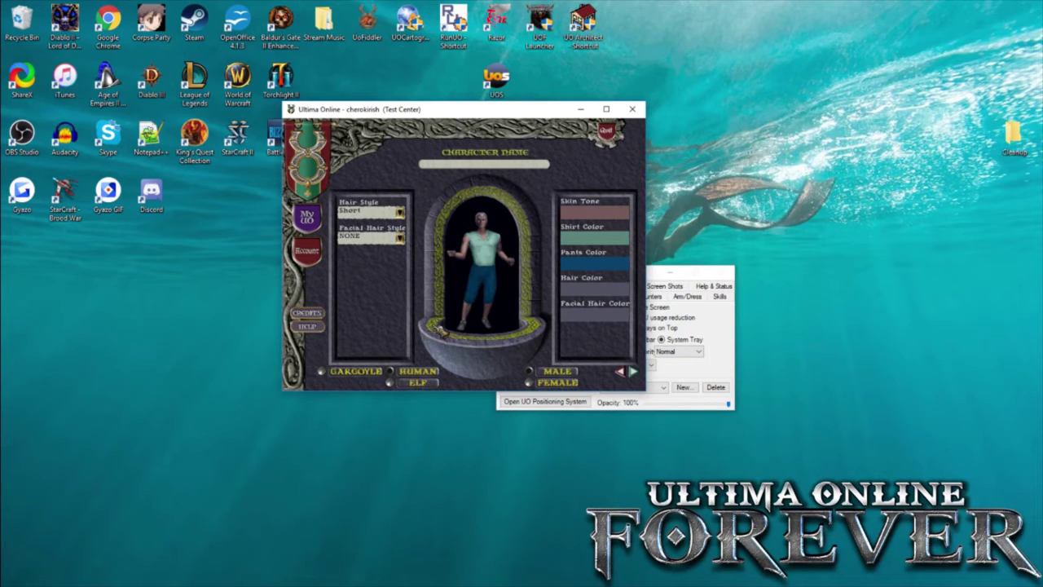
left_click(530, 383)
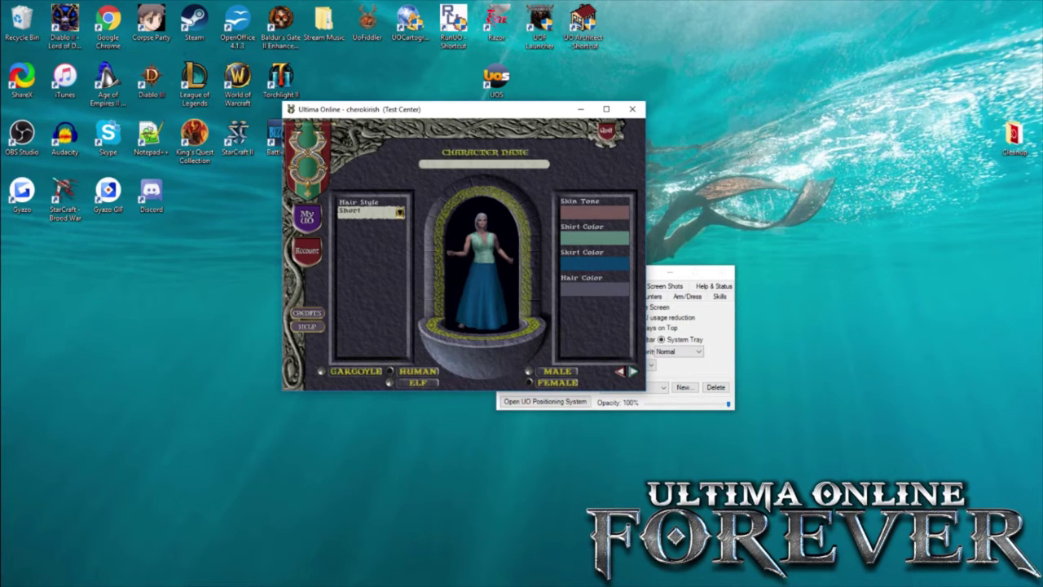
left_click(530, 371)
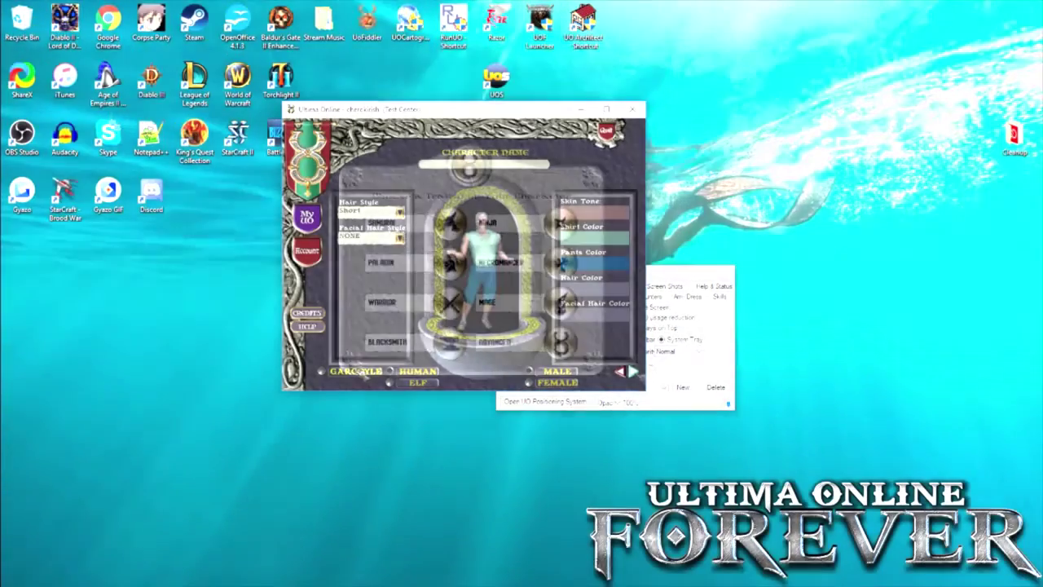
left_click(632, 370)
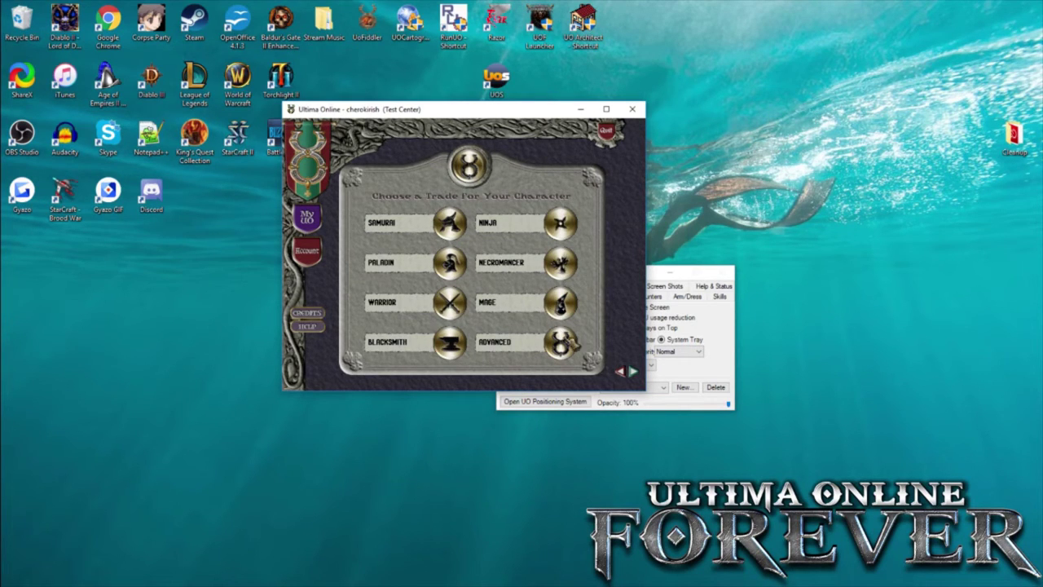
Step: Choose Advanced, pick Fencing, Anatomy, Healing and Tactics skills, and continue
mouse_move(568, 342)
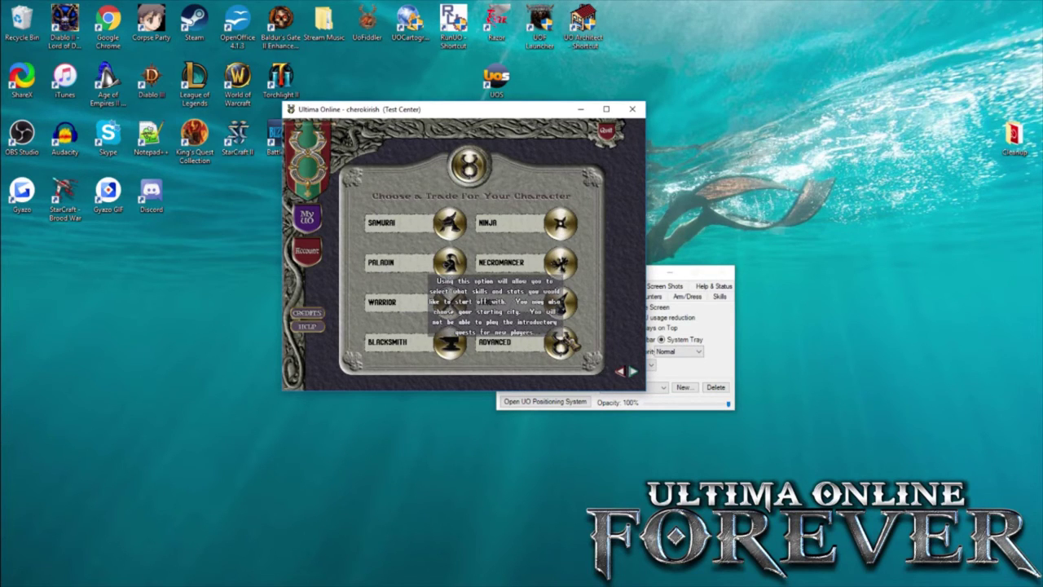
left_click(566, 342)
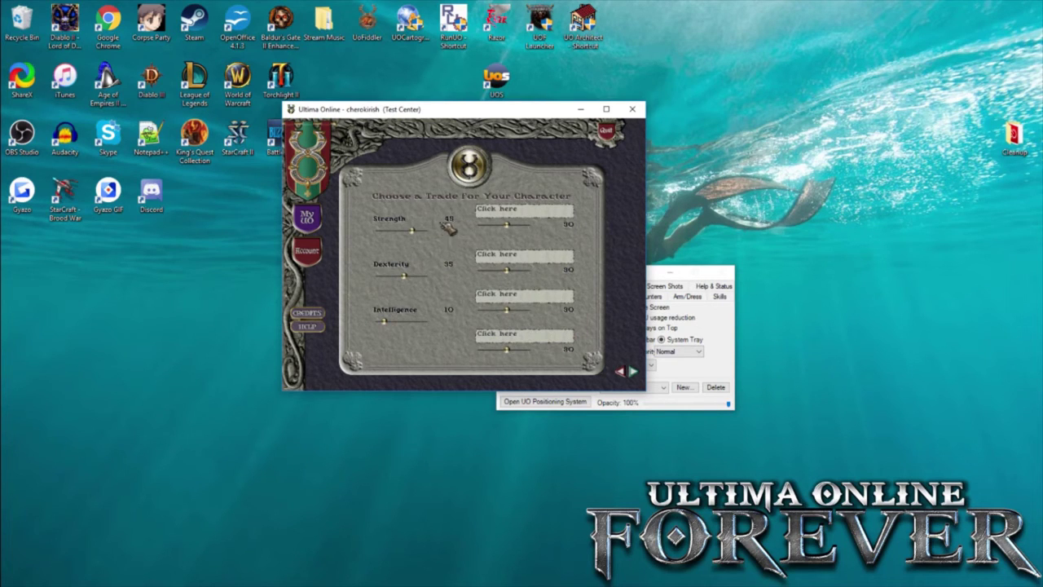
left_click(518, 216)
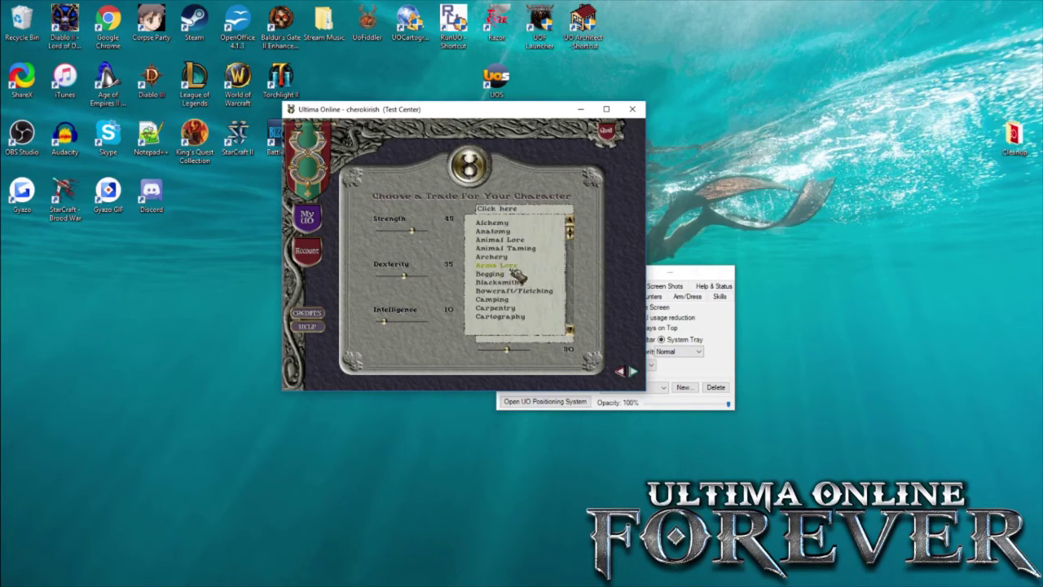
scroll(511, 238, "down", 1)
scroll(510, 239, "down", 5)
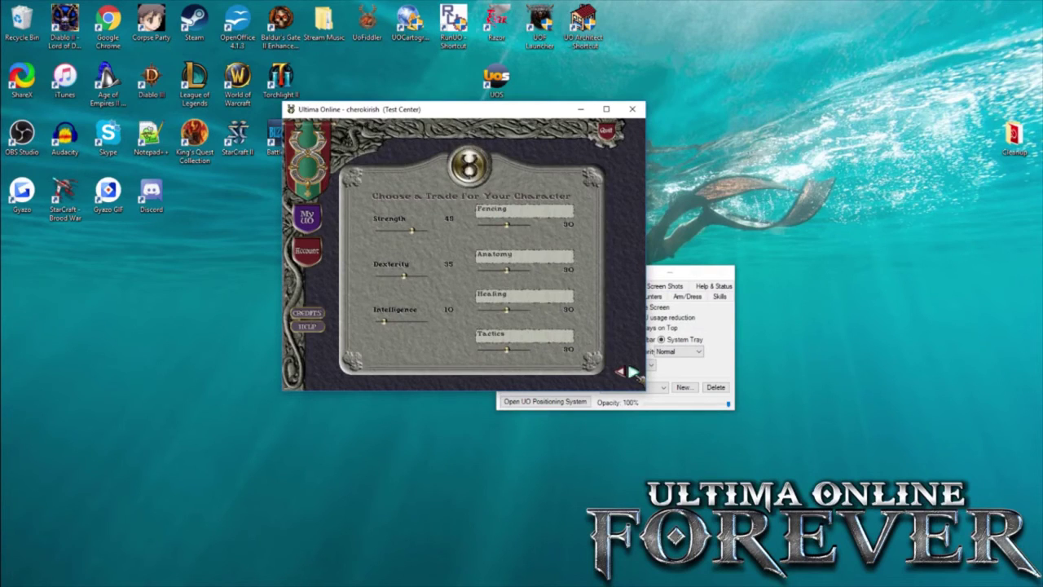
left_click(634, 372)
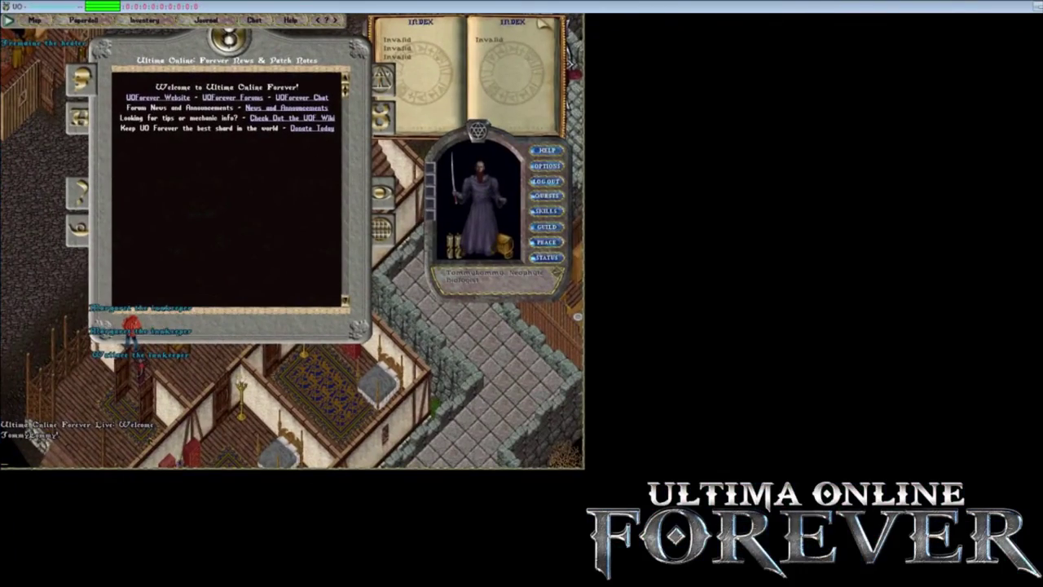
Step: Close the News & Patch Notes window and stack the paperdoll, spellbook and backpack in the right-hand black area
right_click(295, 174)
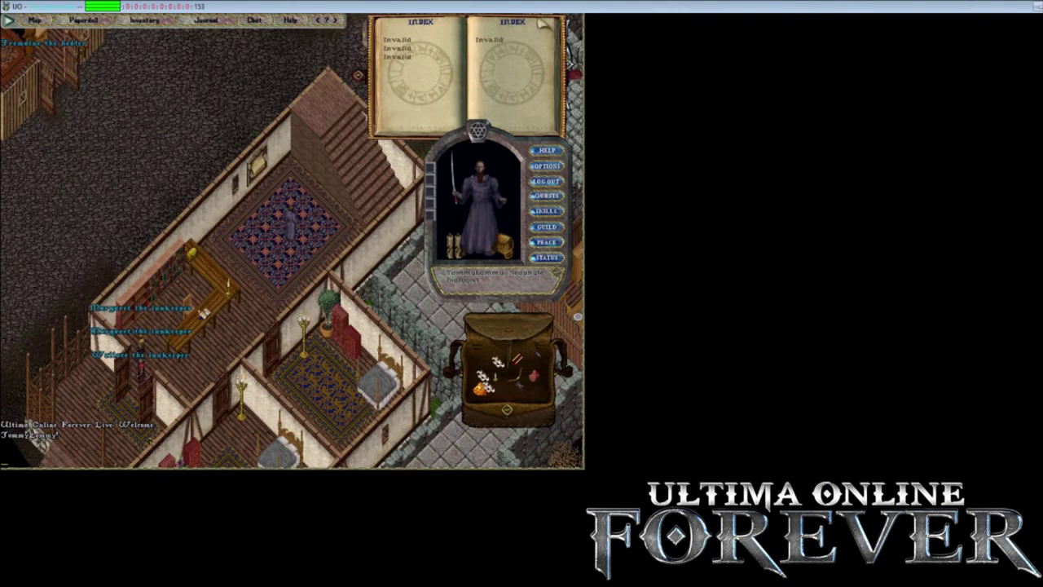
left_click_drag(480, 281, 685, 168)
mouse_move(466, 89)
left_mouse_down()
mouse_move(637, 261)
mouse_move(730, 307)
left_mouse_up()
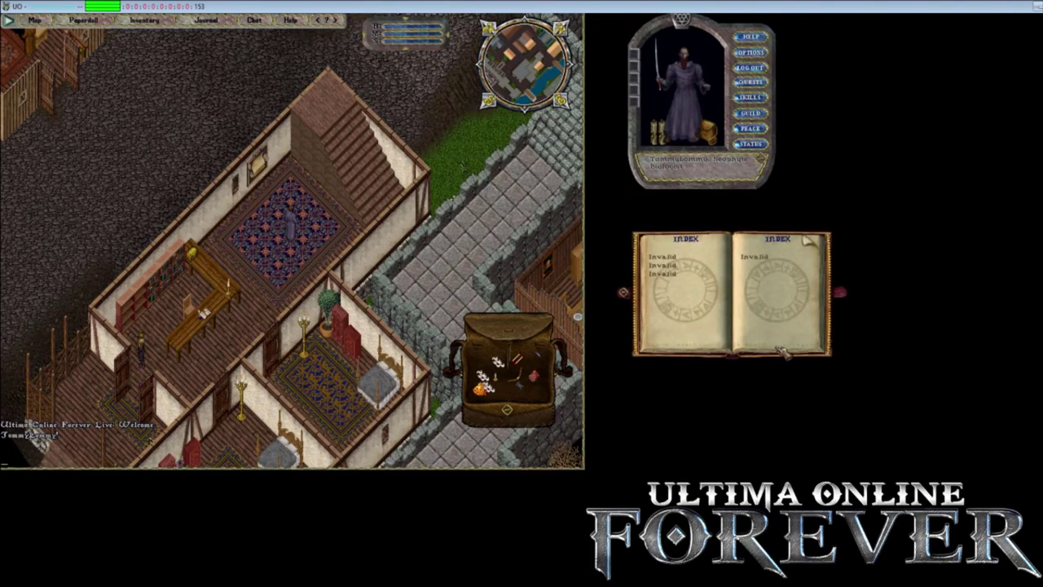
mouse_move(509, 342)
left_mouse_down()
mouse_move(619, 396)
mouse_move(709, 404)
left_mouse_up()
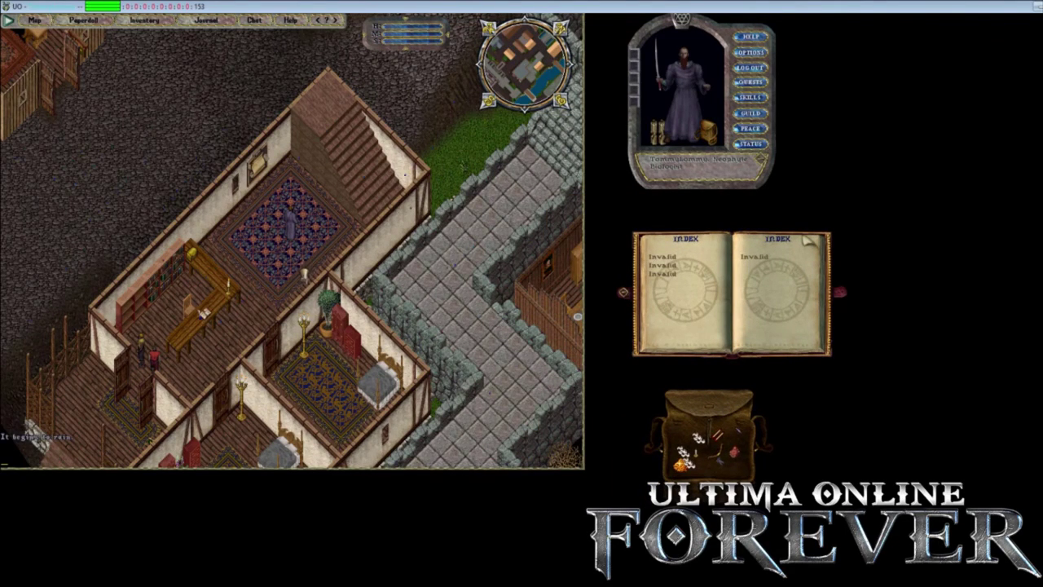